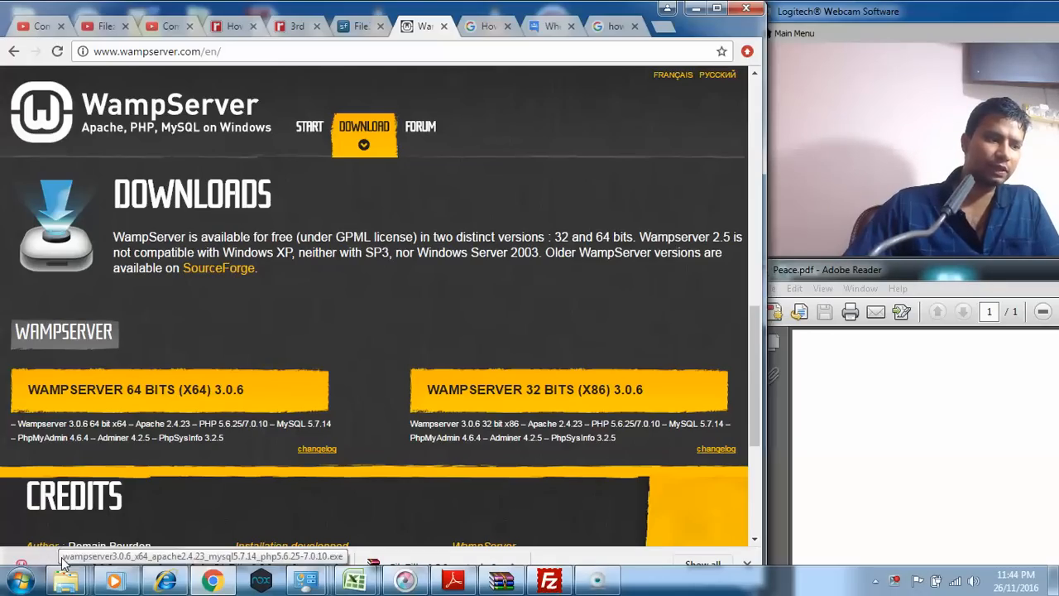
# Step: Run the wampserver3.0.6 x64 installer stored on Local Disk (D:) and allow it past the security prompt
pyautogui.rightClick(24, 551)
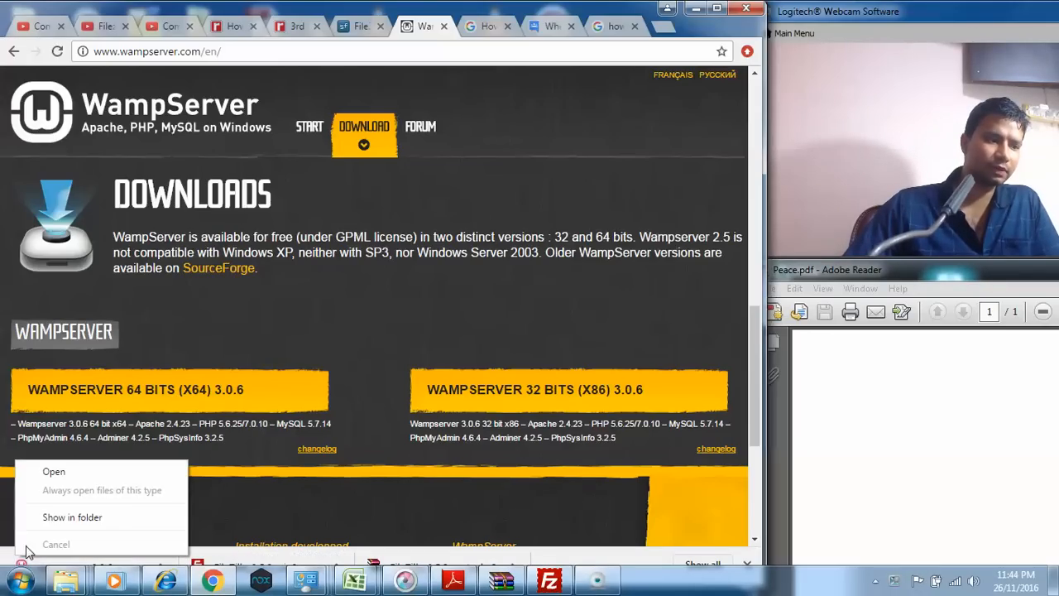
pyautogui.click(72, 517)
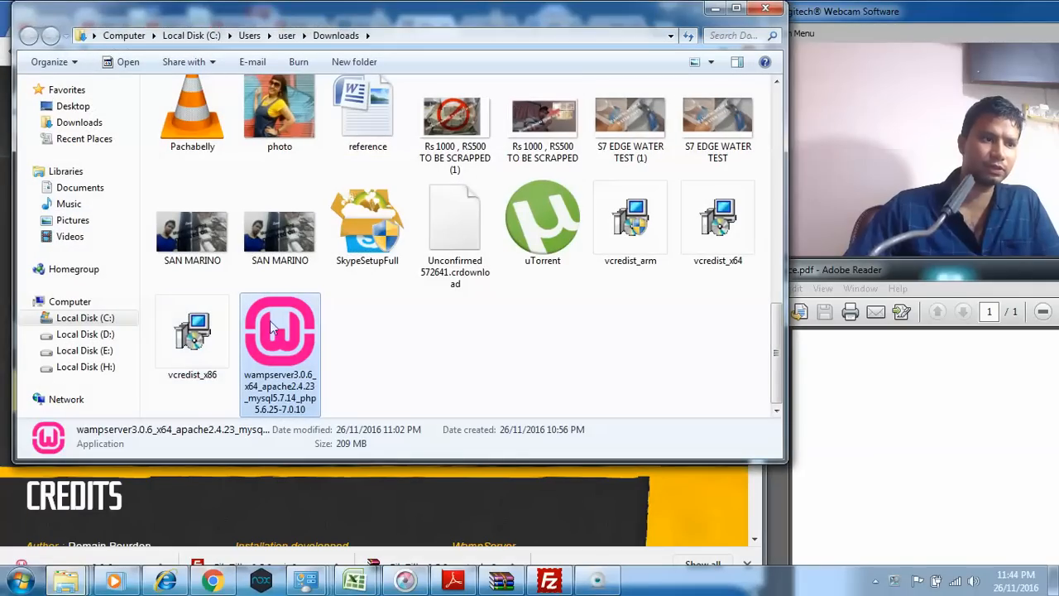
pyautogui.click(106, 335)
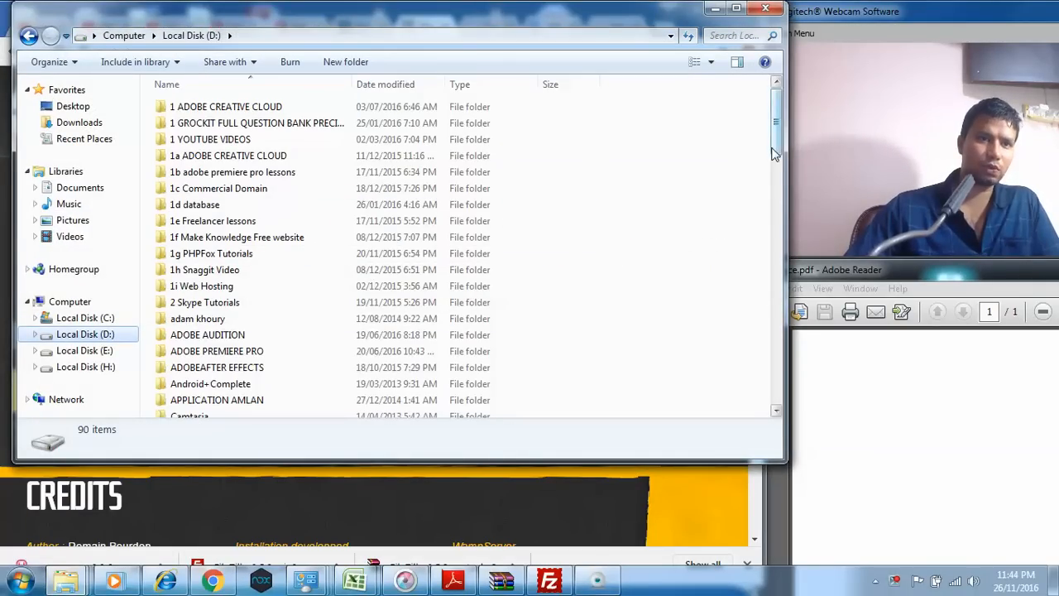
pyautogui.moveTo(774, 147); pyautogui.dragTo(720, 401)
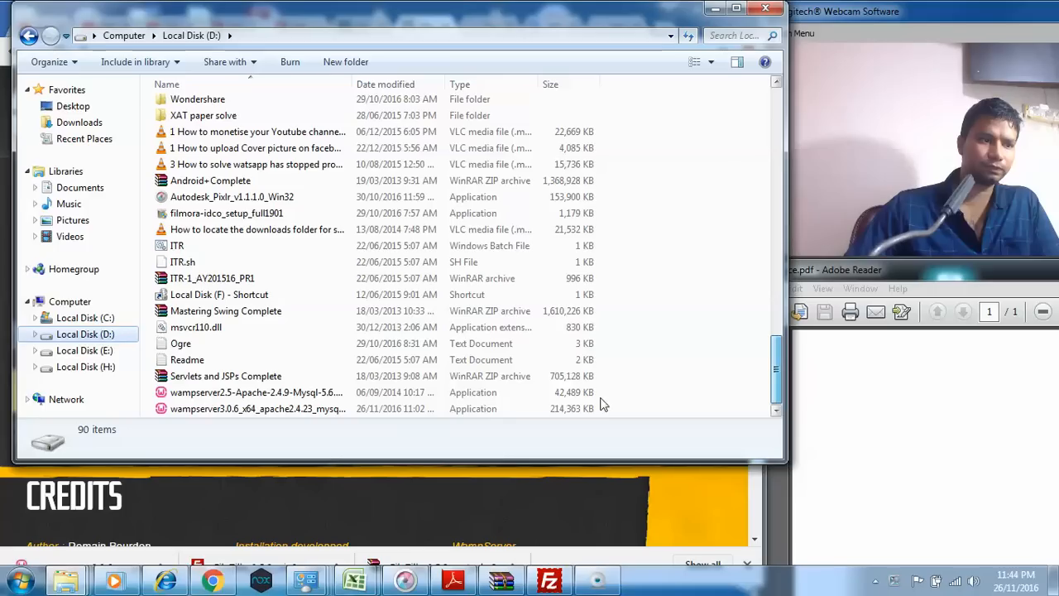
pyautogui.doubleClick(221, 411)
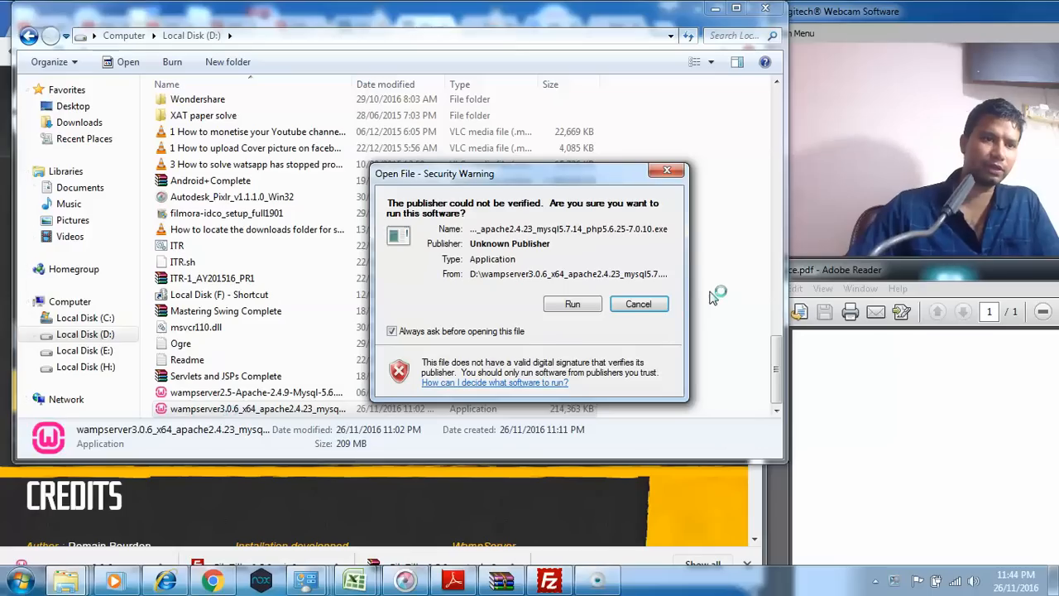
pyautogui.click(572, 306)
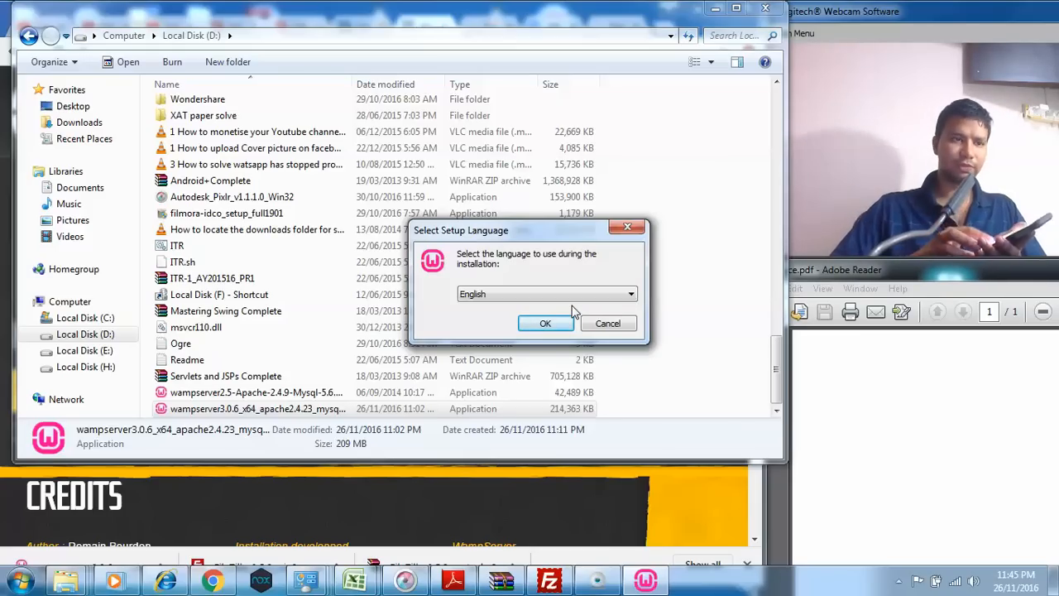
# Step: Choose English as the setup language and accept the license agreement, continuing to the destination selection
pyautogui.click(549, 323)
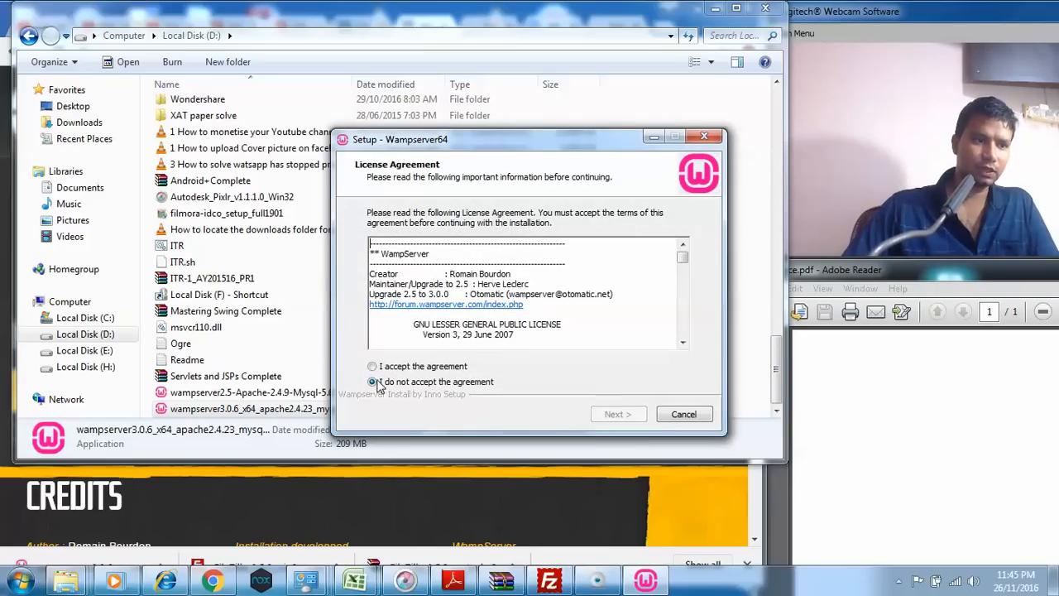
pyautogui.click(372, 366)
pyautogui.click(618, 414)
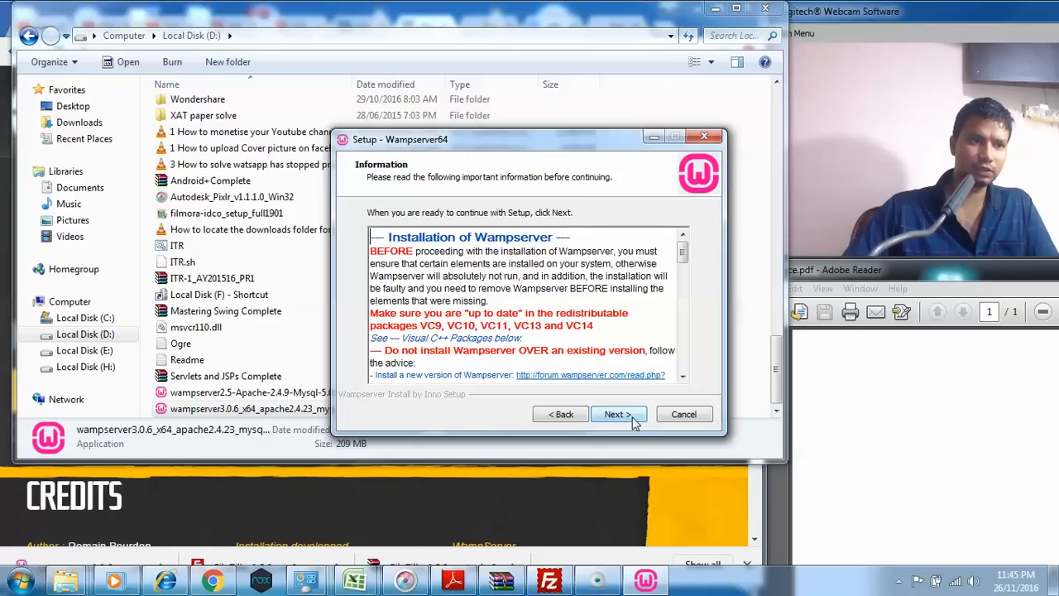
pyautogui.click(617, 414)
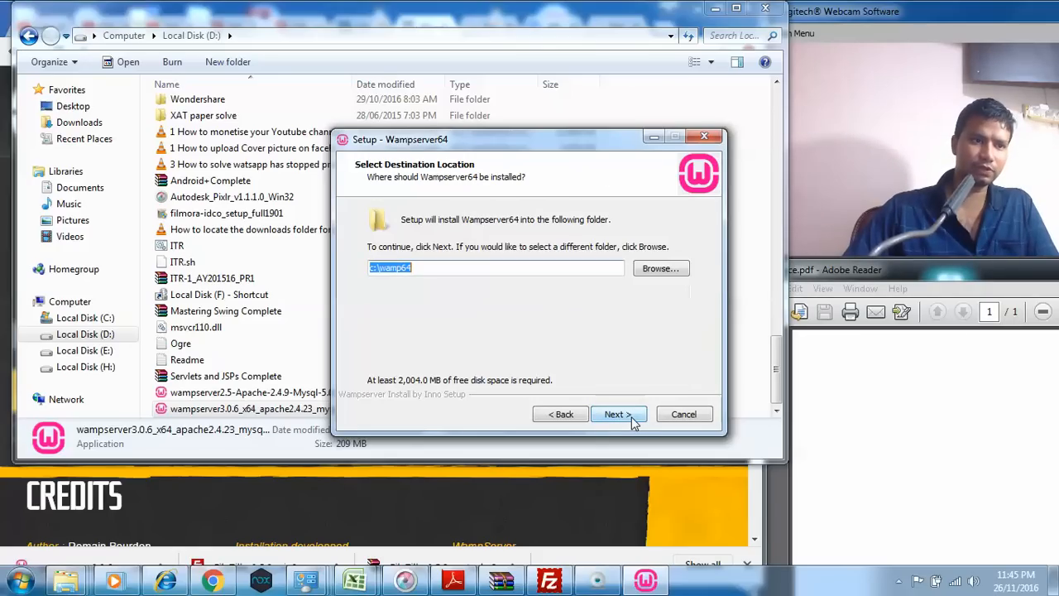
# Step: Set the installation destination to D:\wamp64 by picking Local Disk (D:)
pyautogui.click(638, 273)
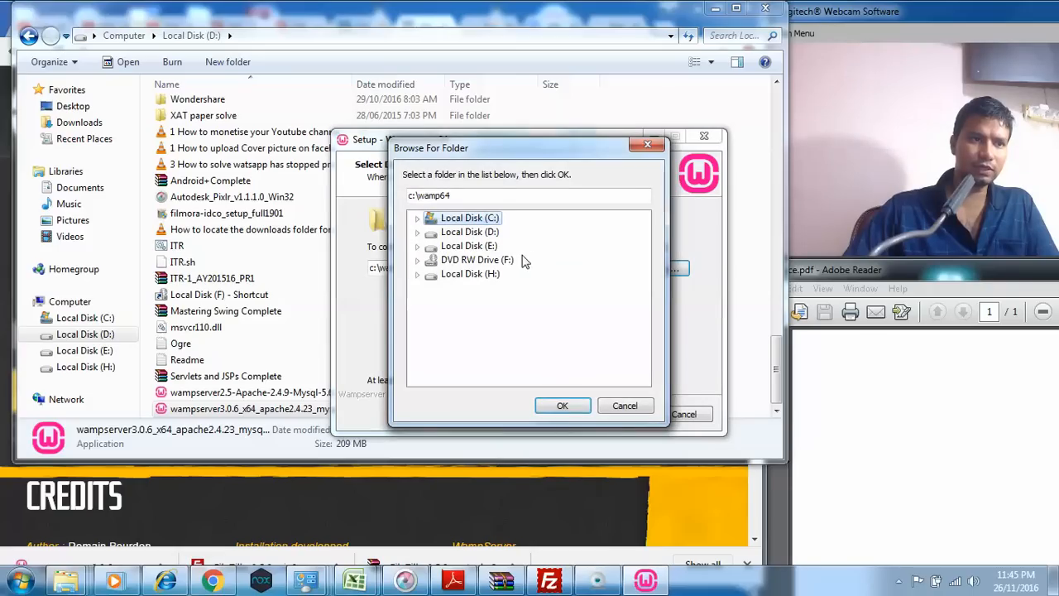
pyautogui.click(470, 232)
pyautogui.click(571, 409)
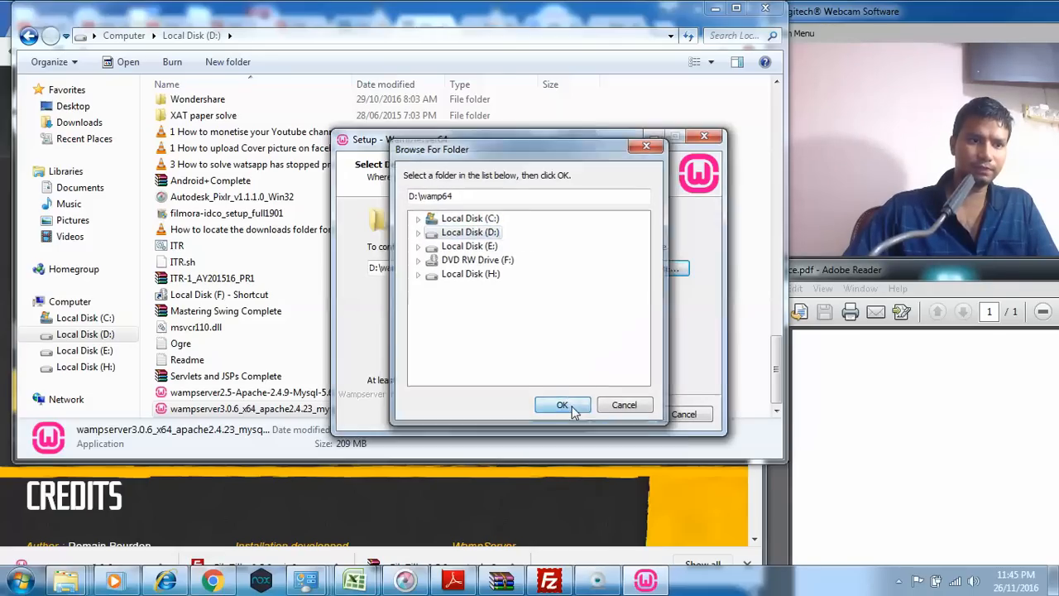
pyautogui.click(624, 420)
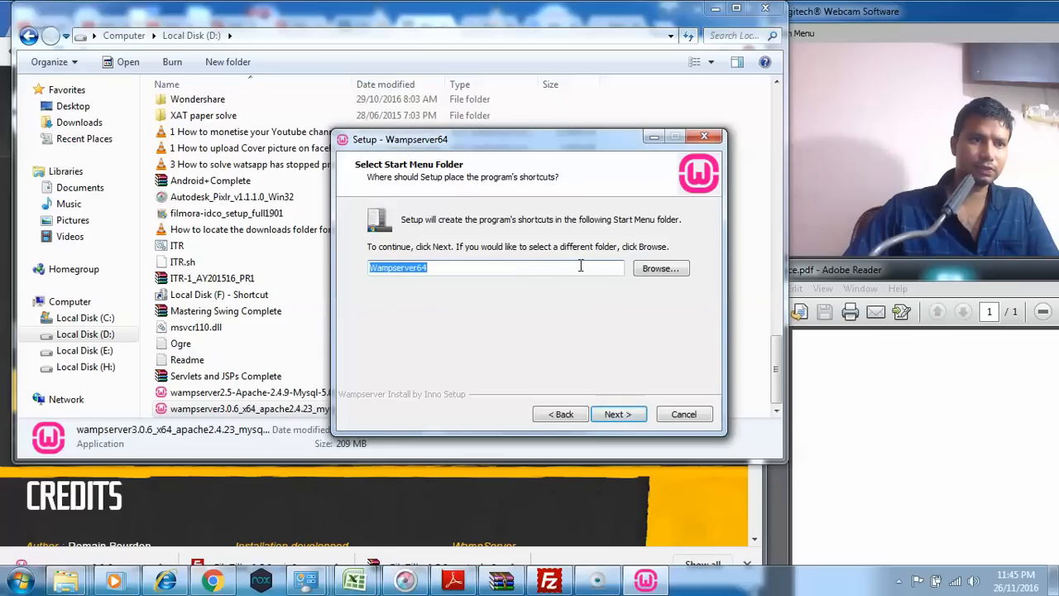
# Step: Install Wampserver64 with the Start Menu folder Wampserver64, and opt to choose a different default browser
pyautogui.click(615, 416)
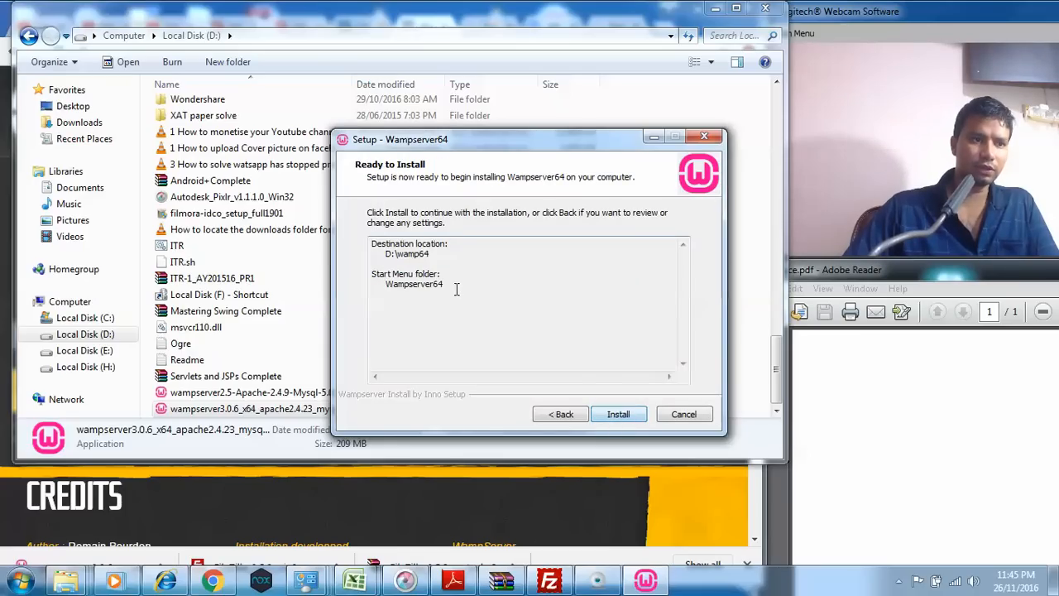
pyautogui.click(616, 418)
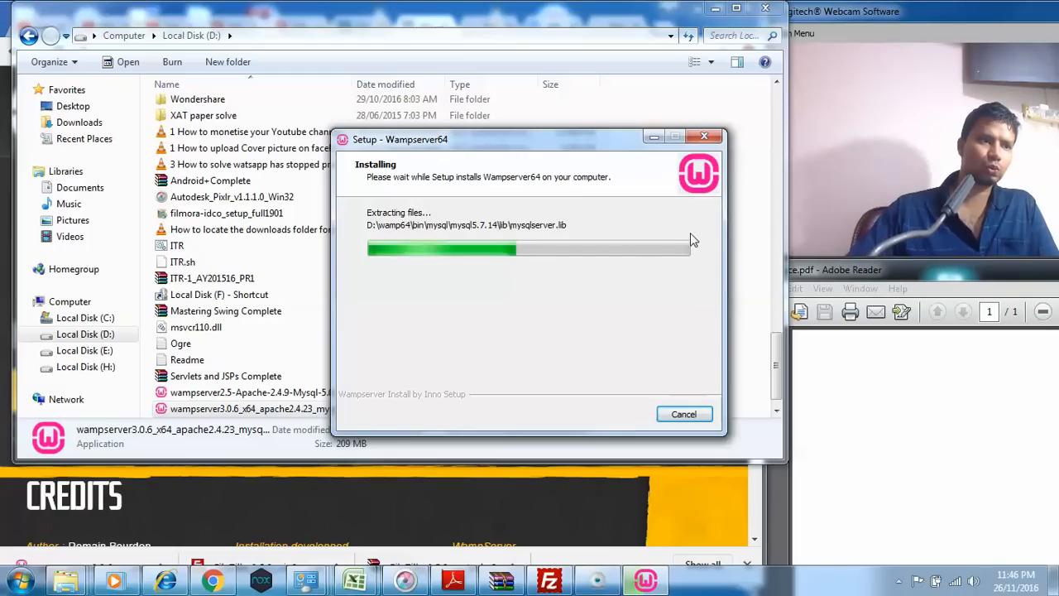
pyautogui.click(714, 11)
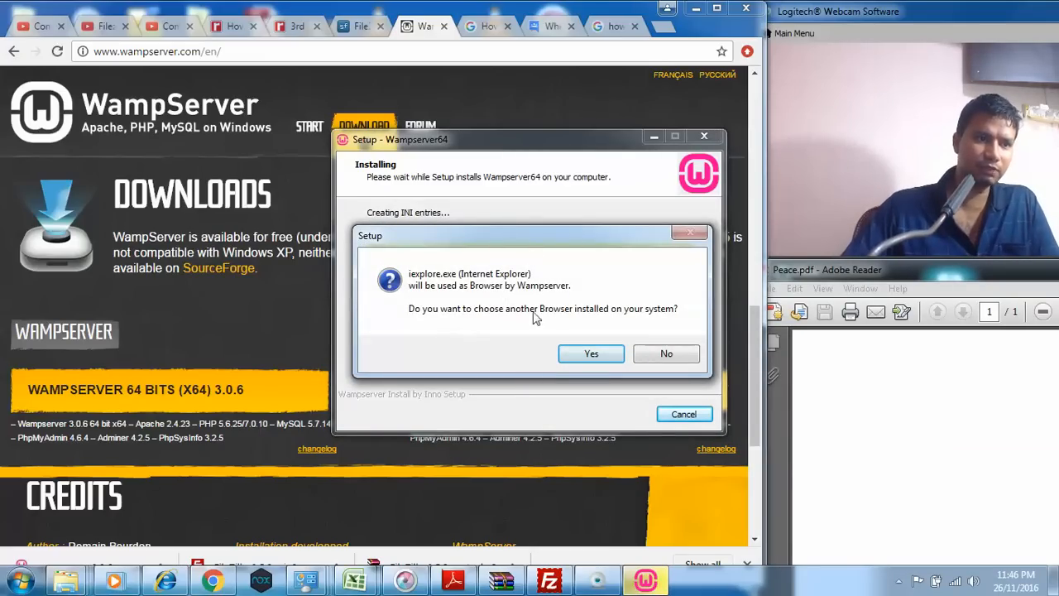
pyautogui.click(591, 354)
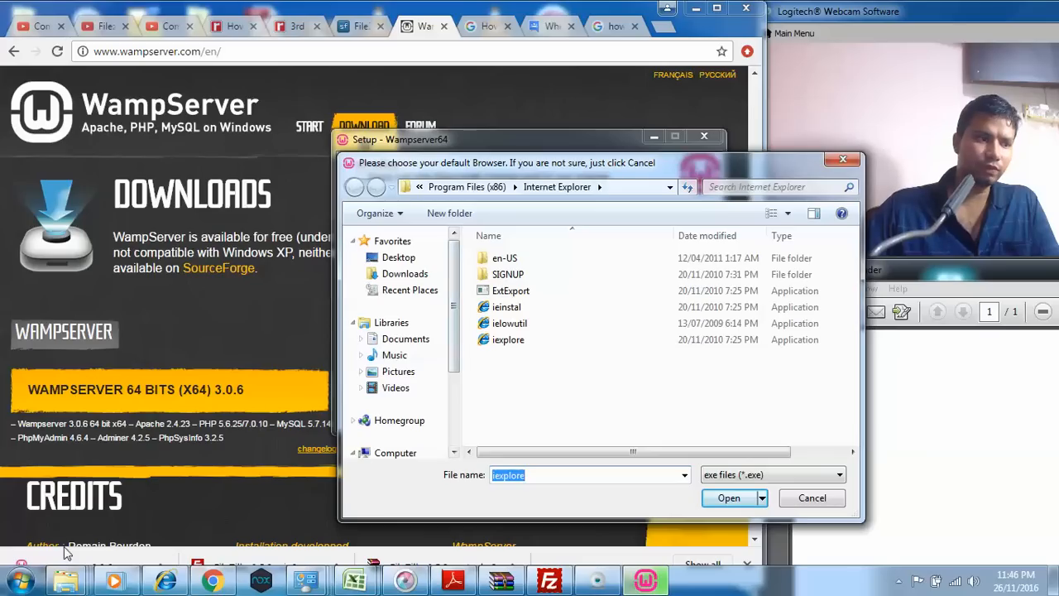
# Step: Set Windows Folder Options in Control Panel to show hidden files, folders, and drives, and return to the browser selection
pyautogui.click(25, 580)
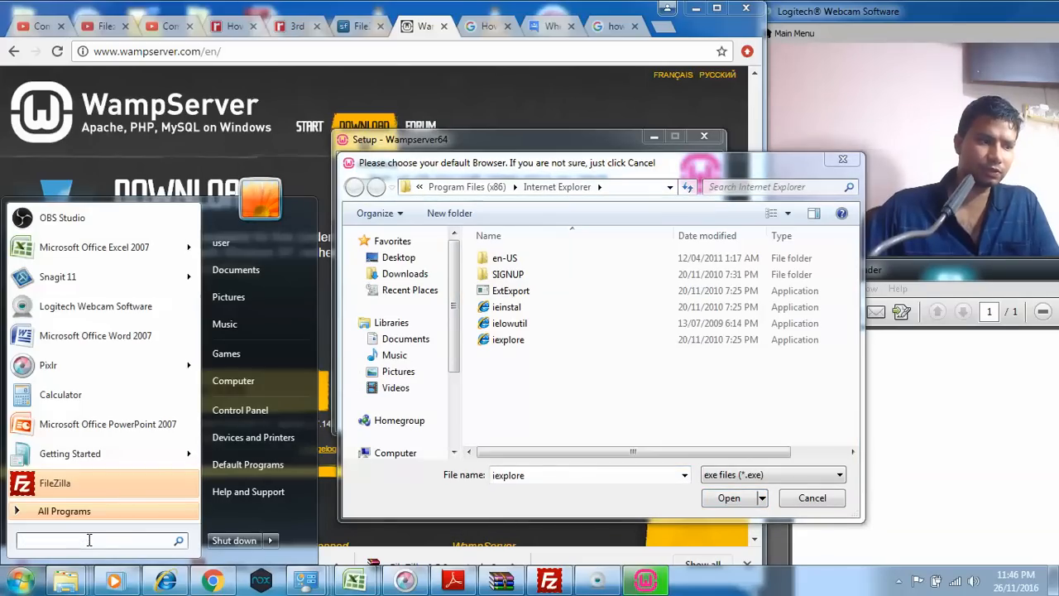
pyautogui.click(240, 409)
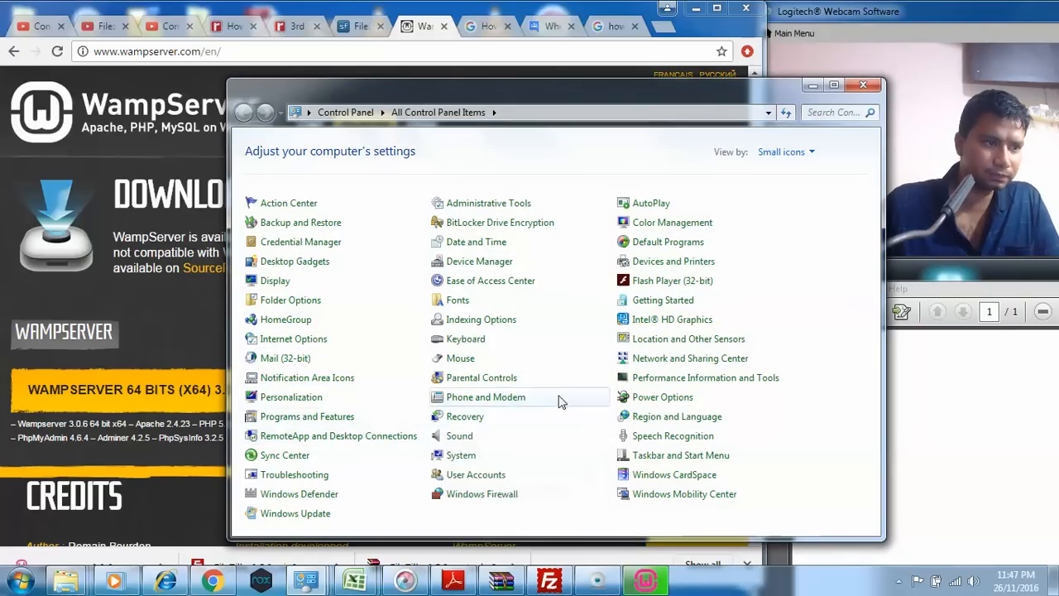
pyautogui.click(280, 301)
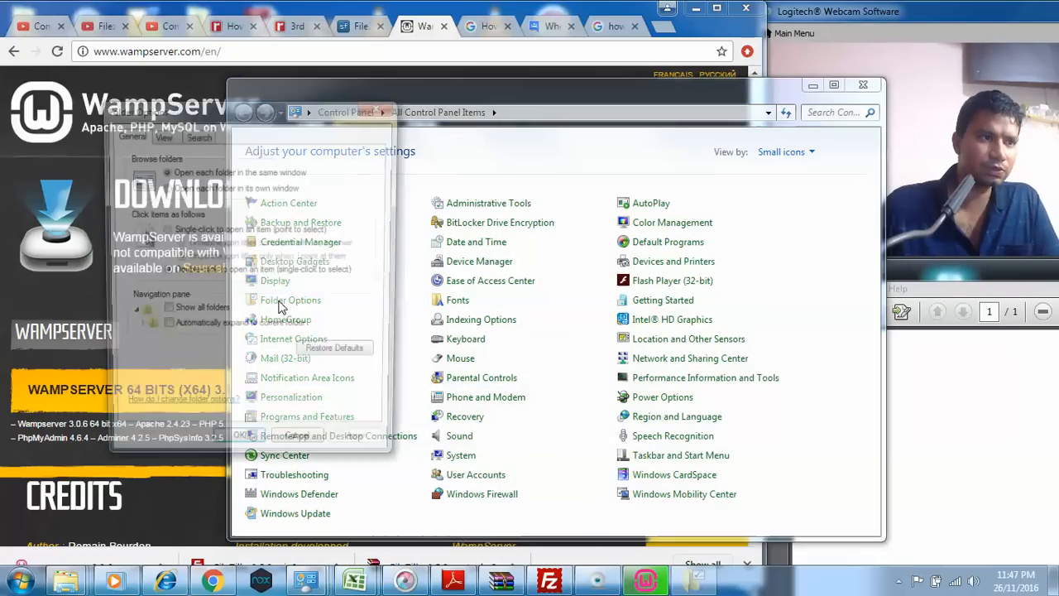
pyautogui.click(159, 135)
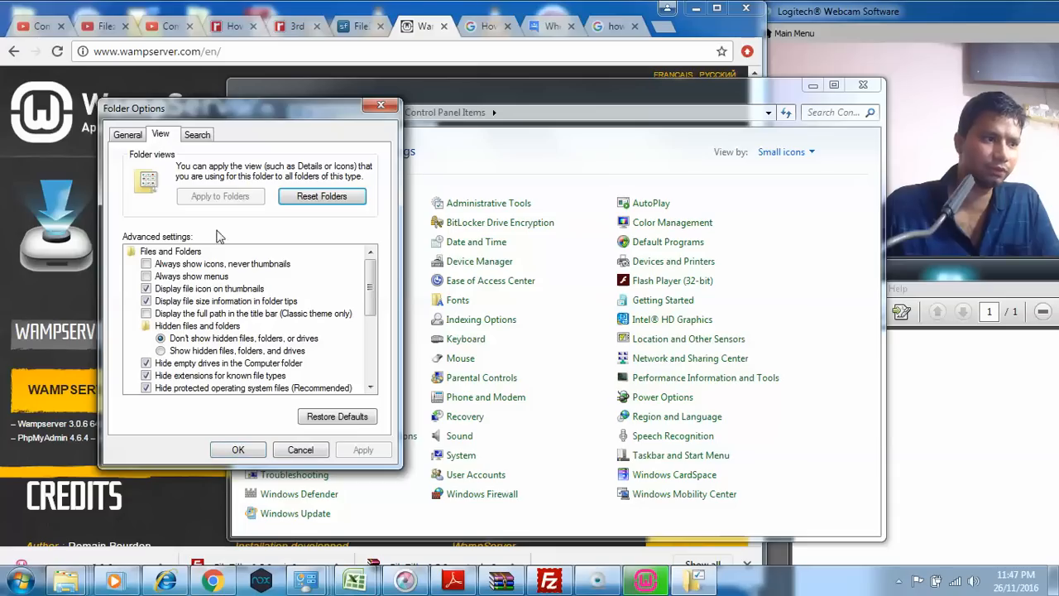
pyautogui.click(161, 351)
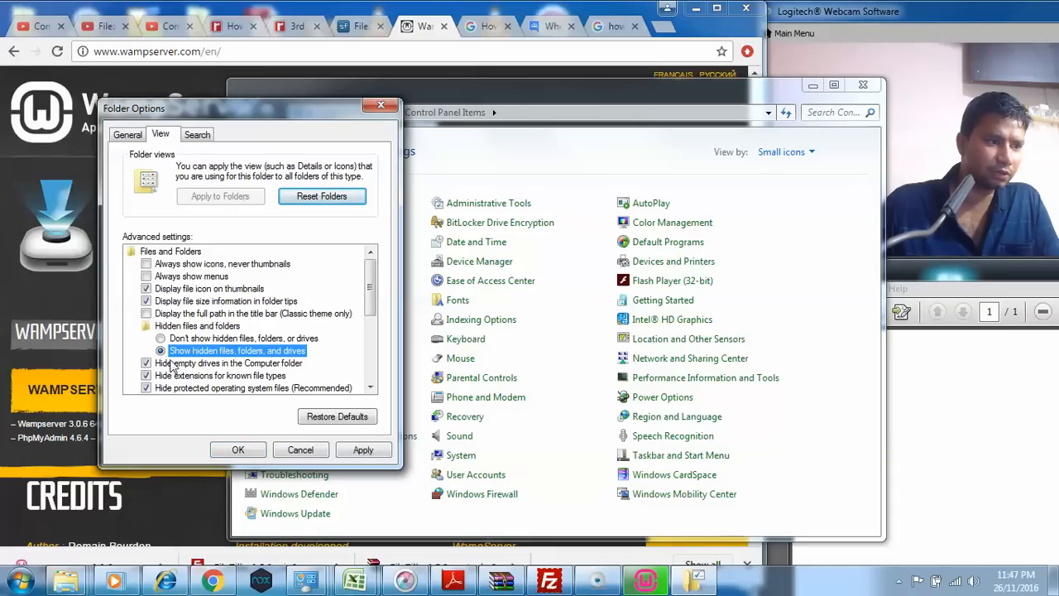
pyautogui.click(378, 457)
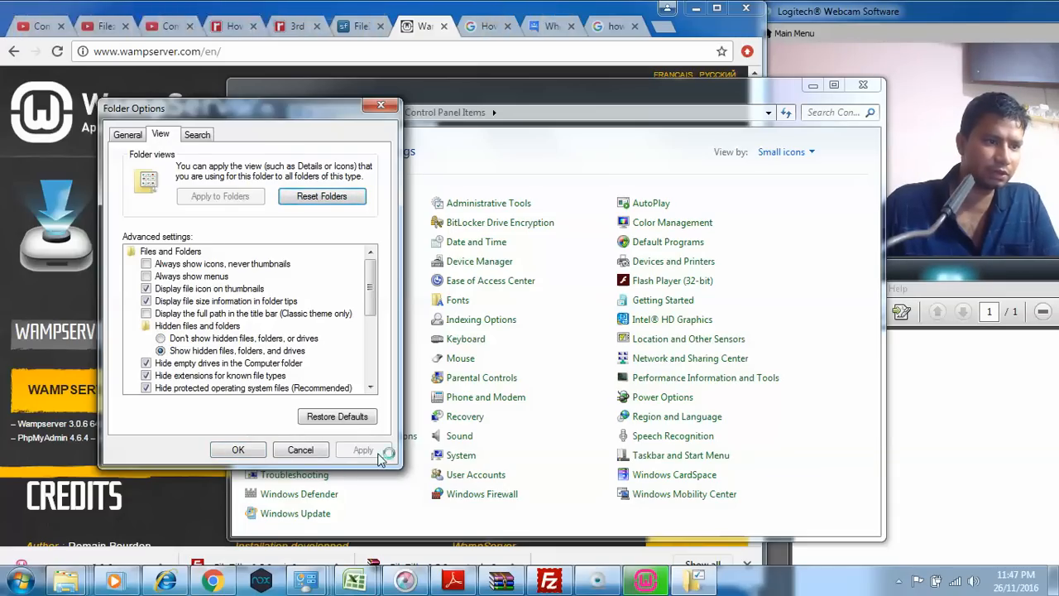
pyautogui.click(261, 455)
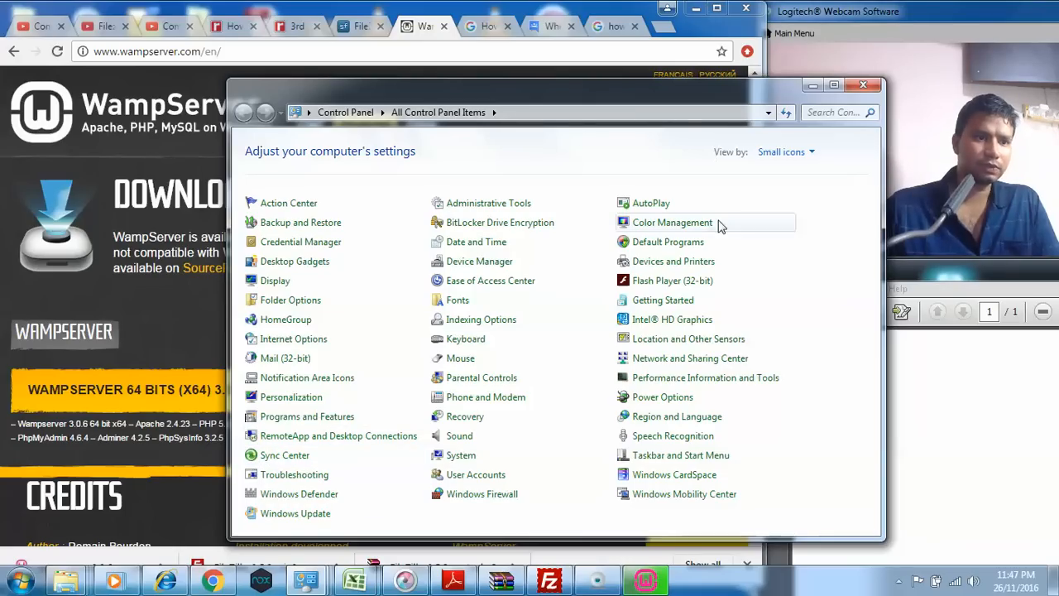
pyautogui.click(813, 86)
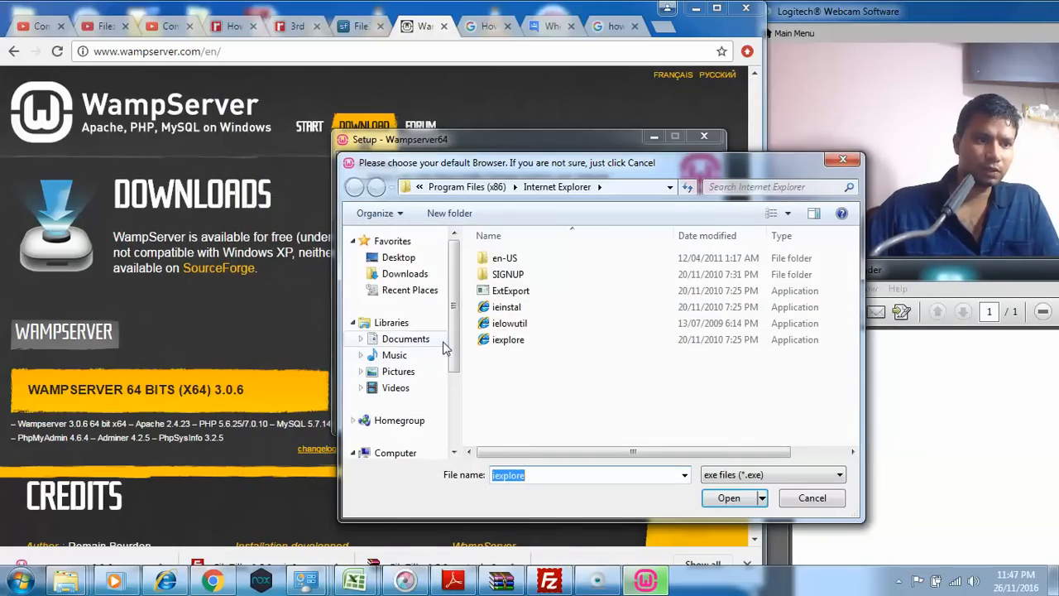
# Step: Select the chrome application in C:\Users\user\AppData\Local\Google\Chrome\Application as Wampserver's default browser
pyautogui.scroll(-2, 457, 370)
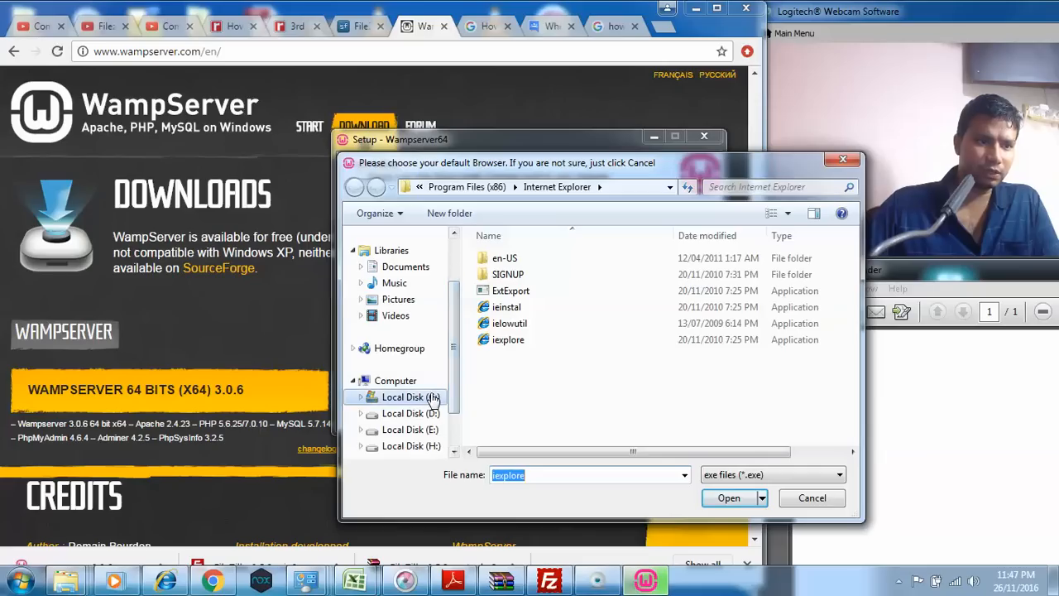
pyautogui.click(409, 397)
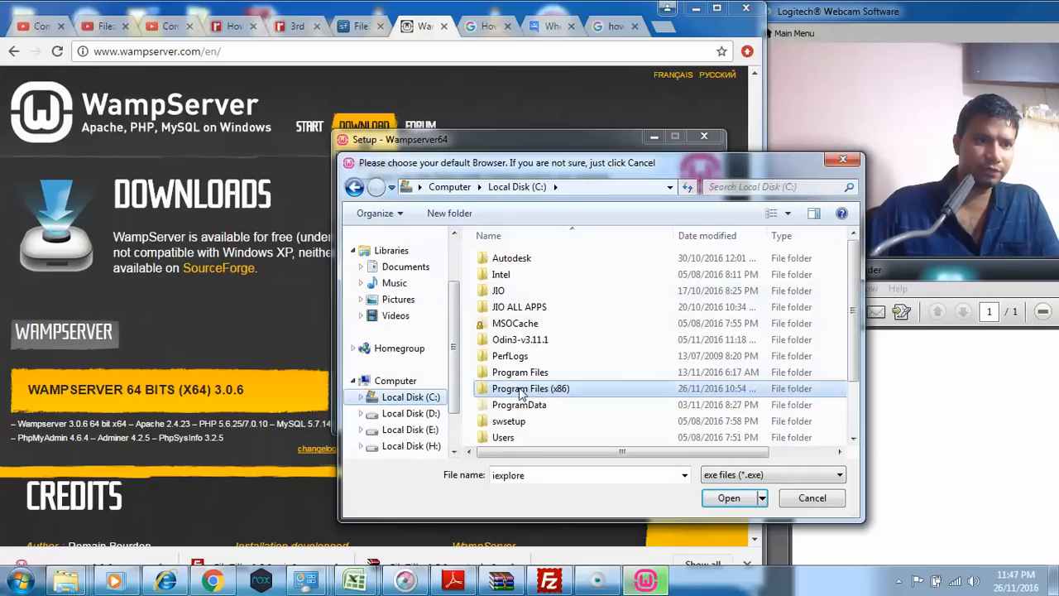
pyautogui.doubleClick(496, 438)
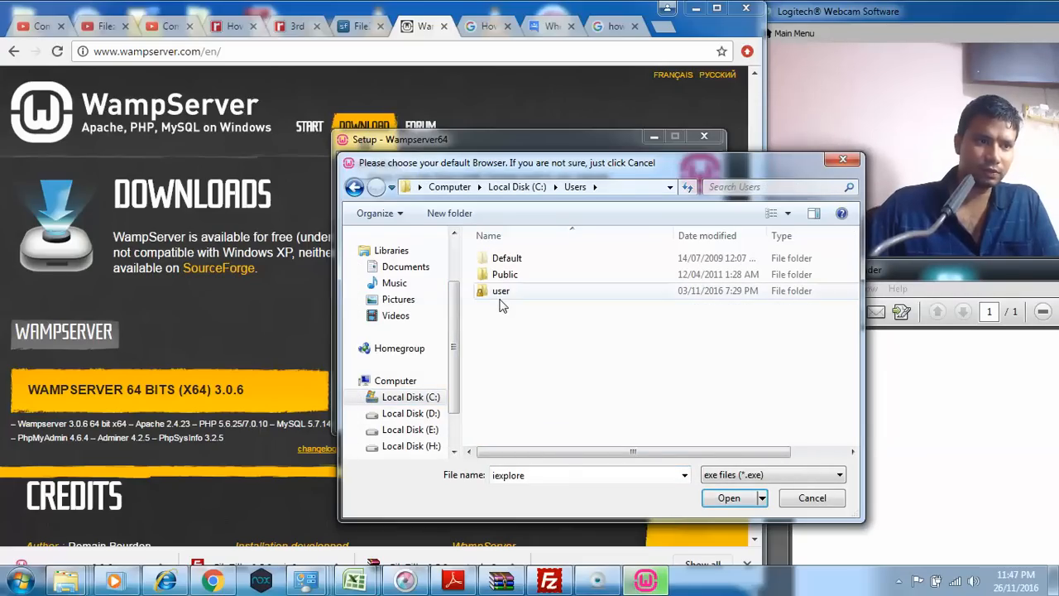
pyautogui.doubleClick(500, 293)
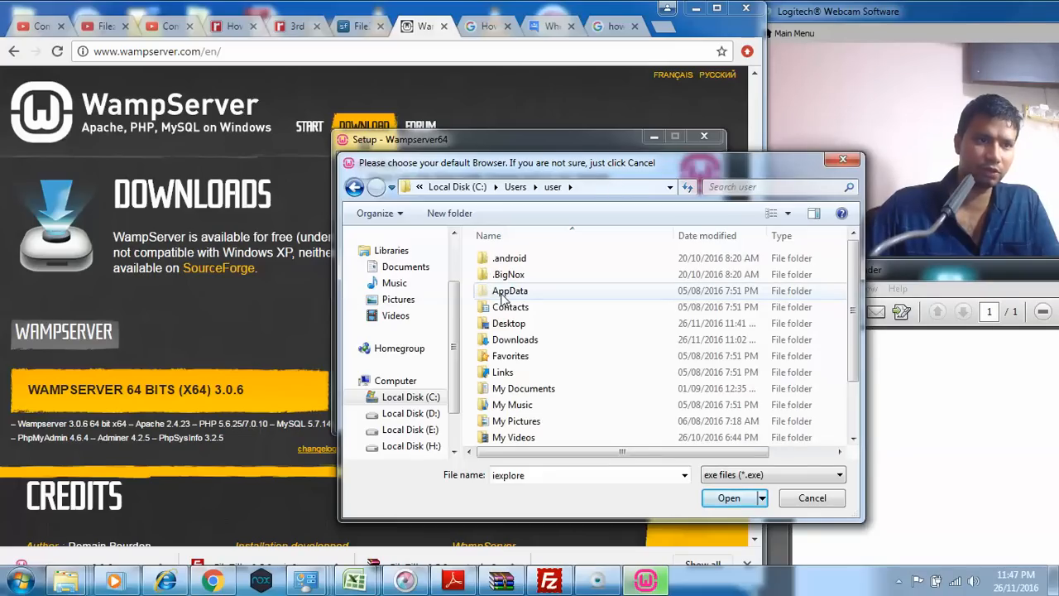
pyautogui.doubleClick(502, 293)
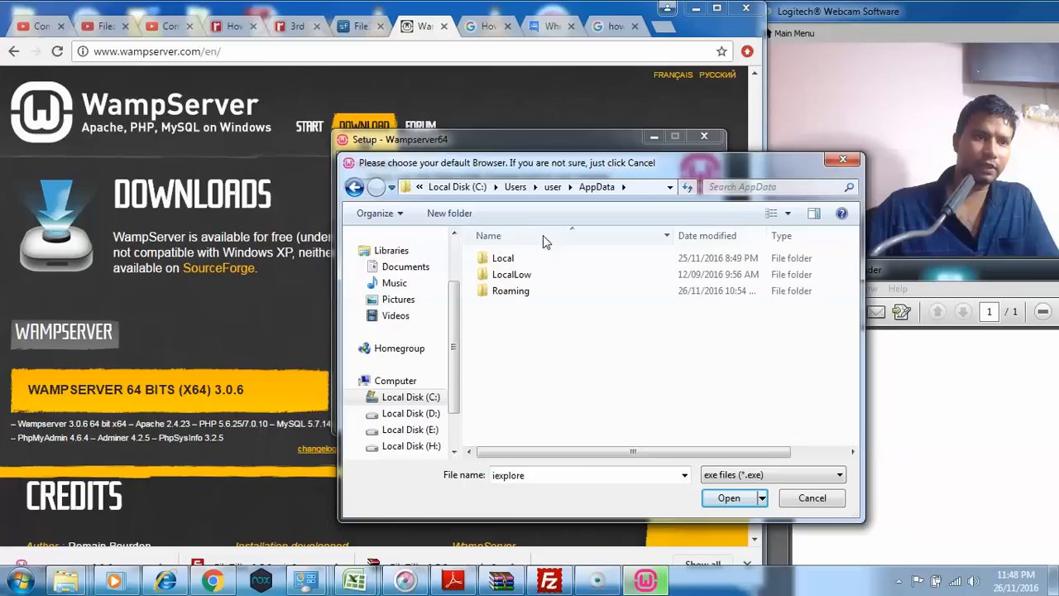
pyautogui.doubleClick(551, 260)
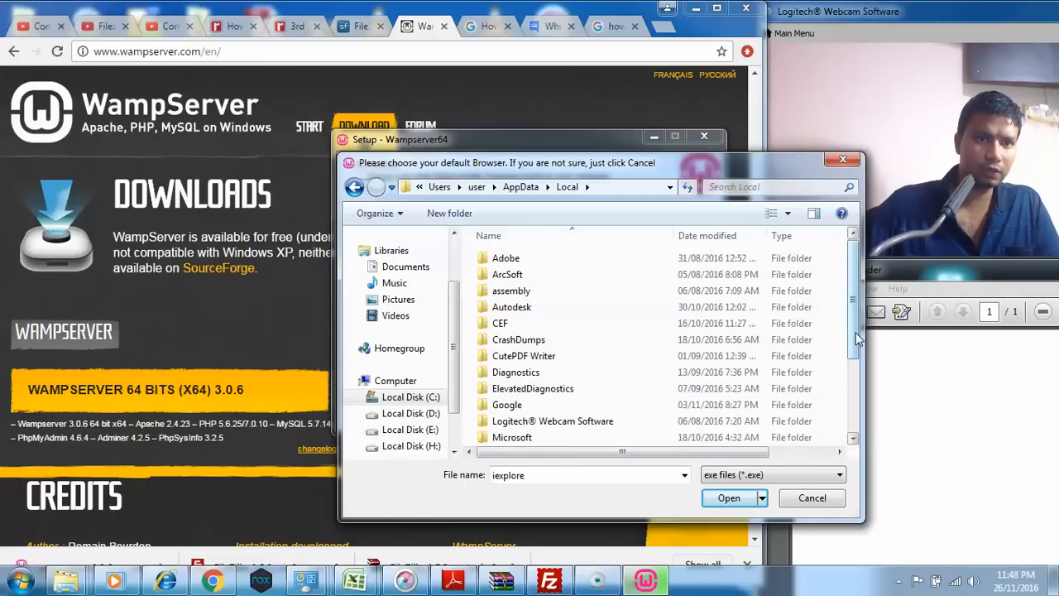
pyautogui.moveTo(857, 329); pyautogui.dragTo(854, 391)
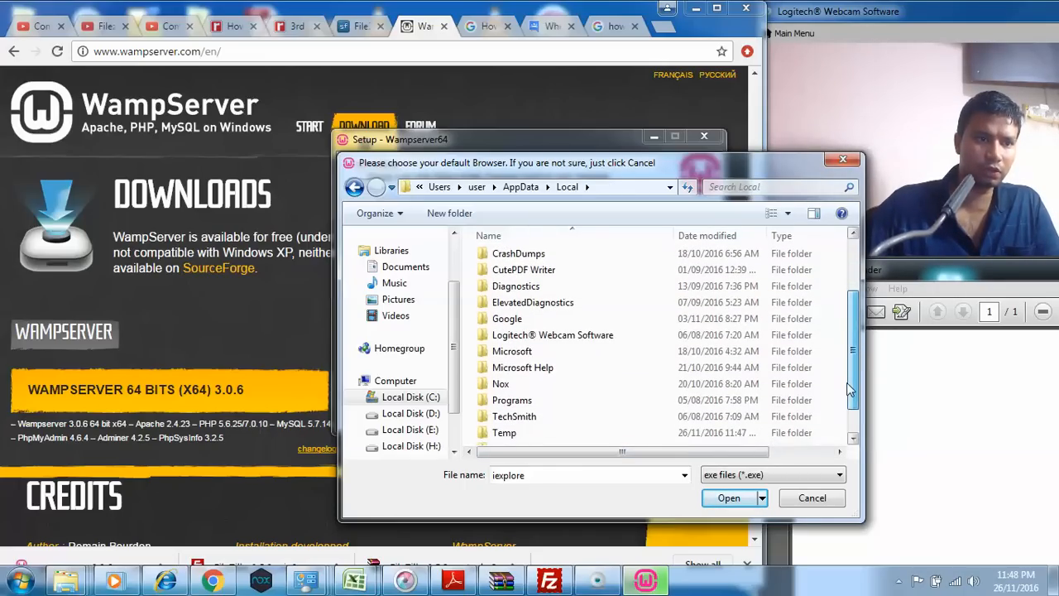
pyautogui.doubleClick(519, 321)
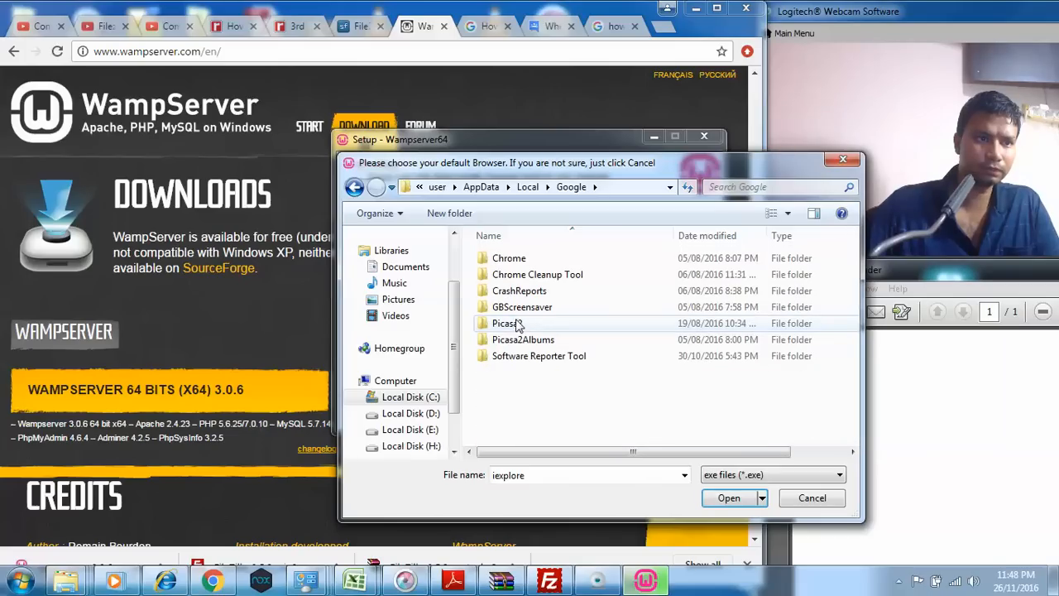
pyautogui.doubleClick(518, 262)
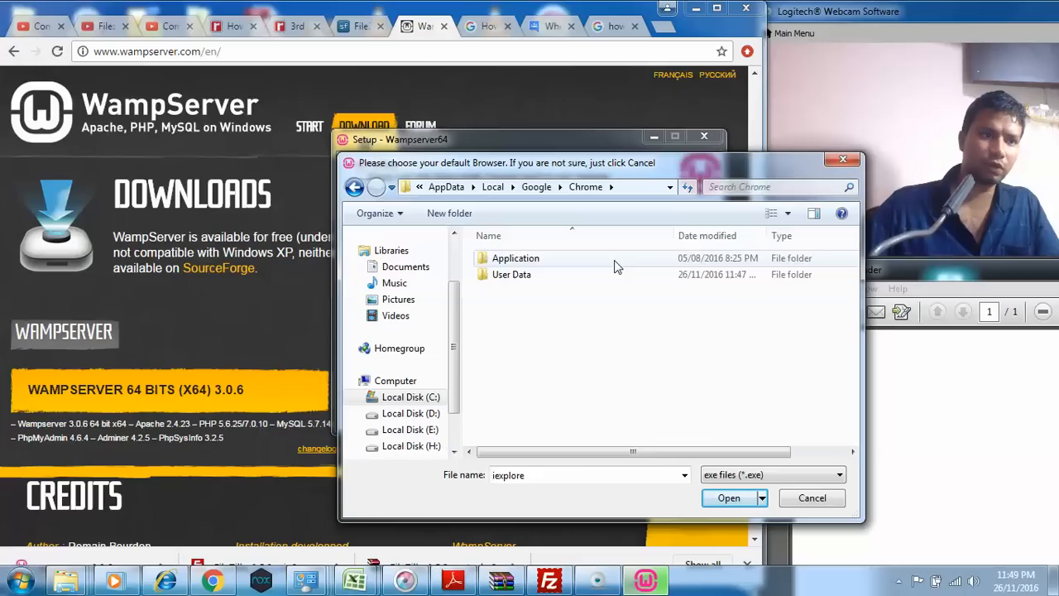
pyautogui.doubleClick(529, 259)
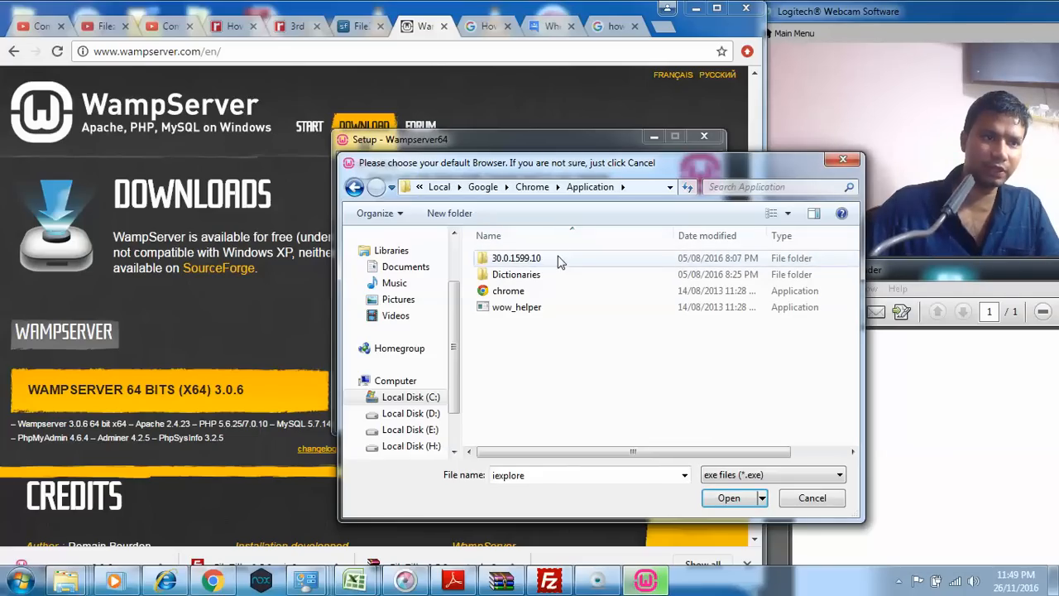
pyautogui.click(537, 292)
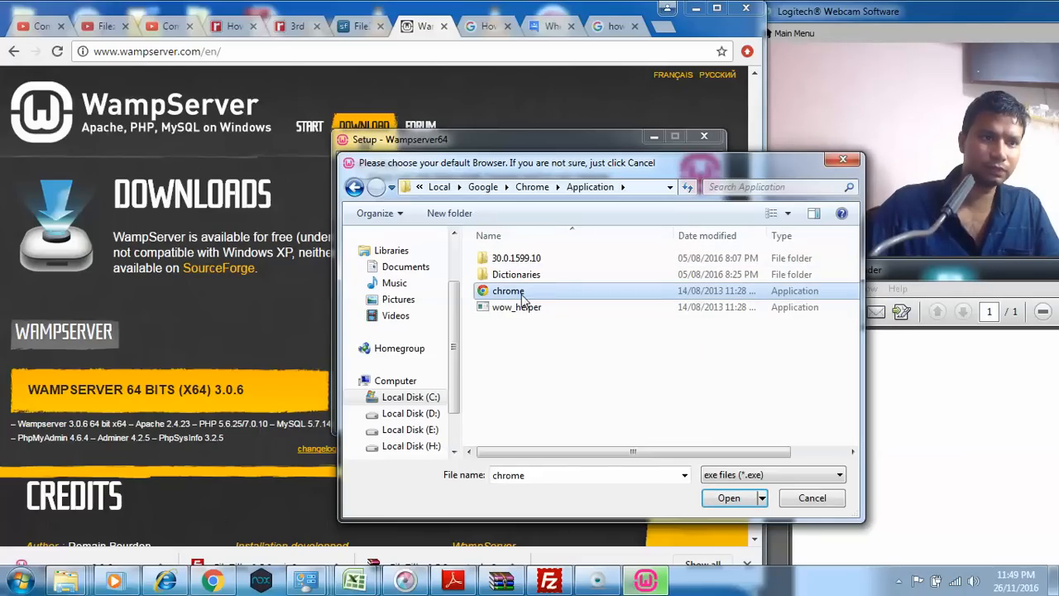
pyautogui.click(718, 499)
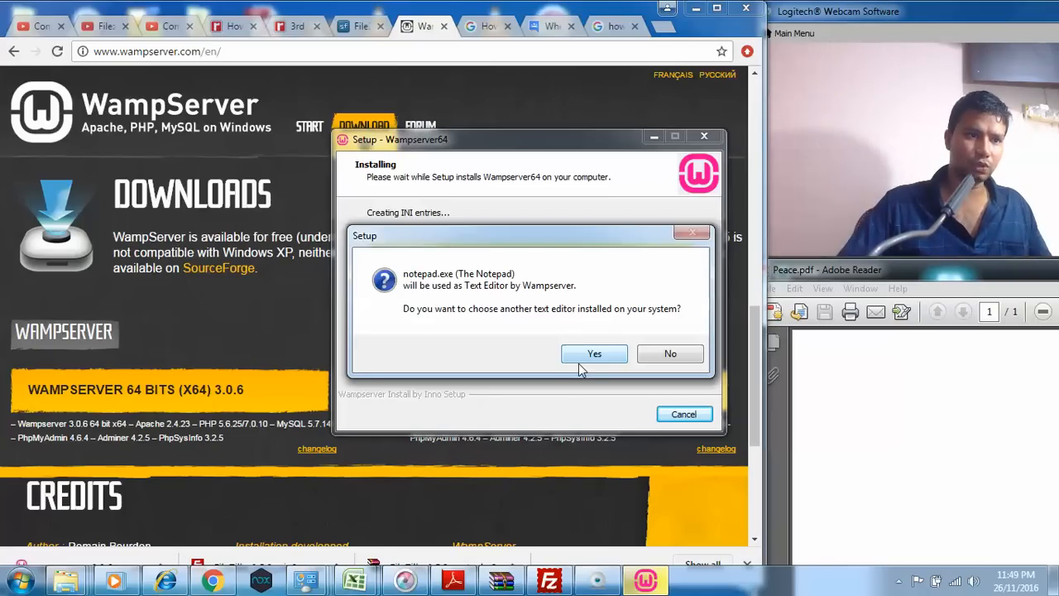
# Step: Keep Notepad as Wampserver's text editor and dismiss the httpd.exe system error so the installation continues
pyautogui.click(665, 356)
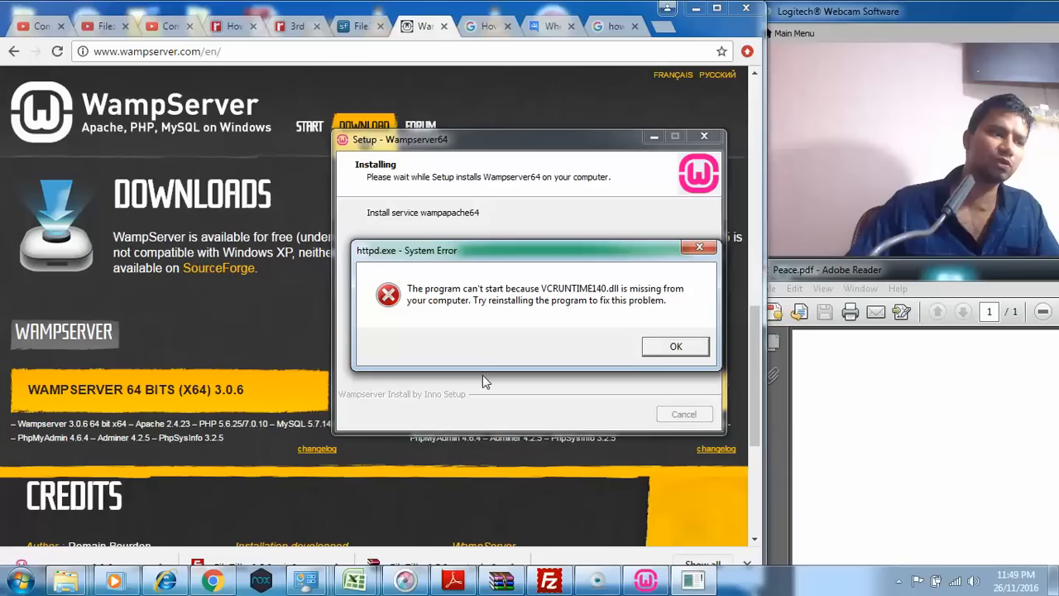
pyautogui.click(677, 347)
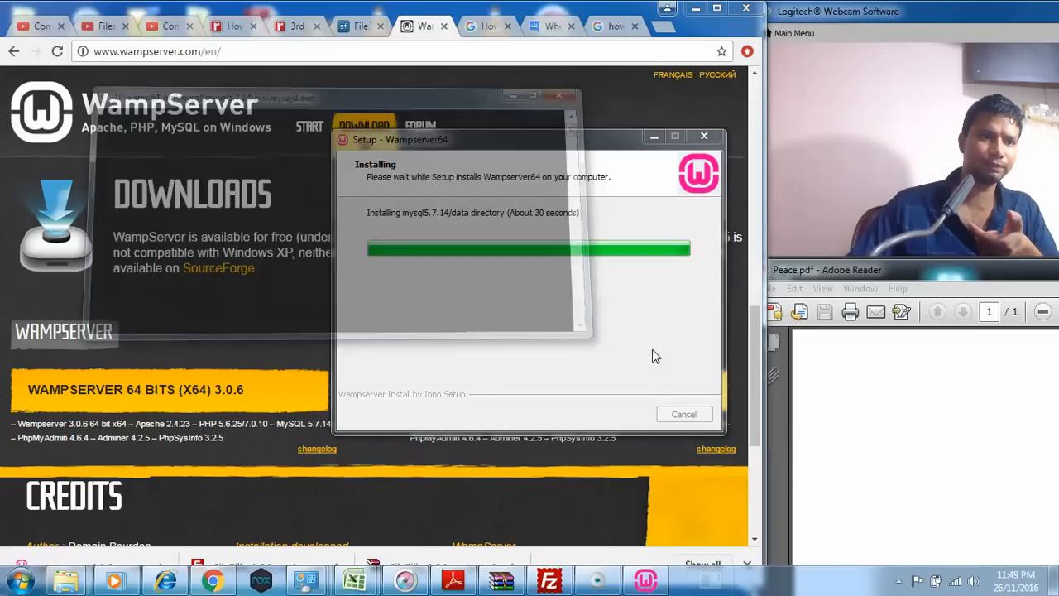